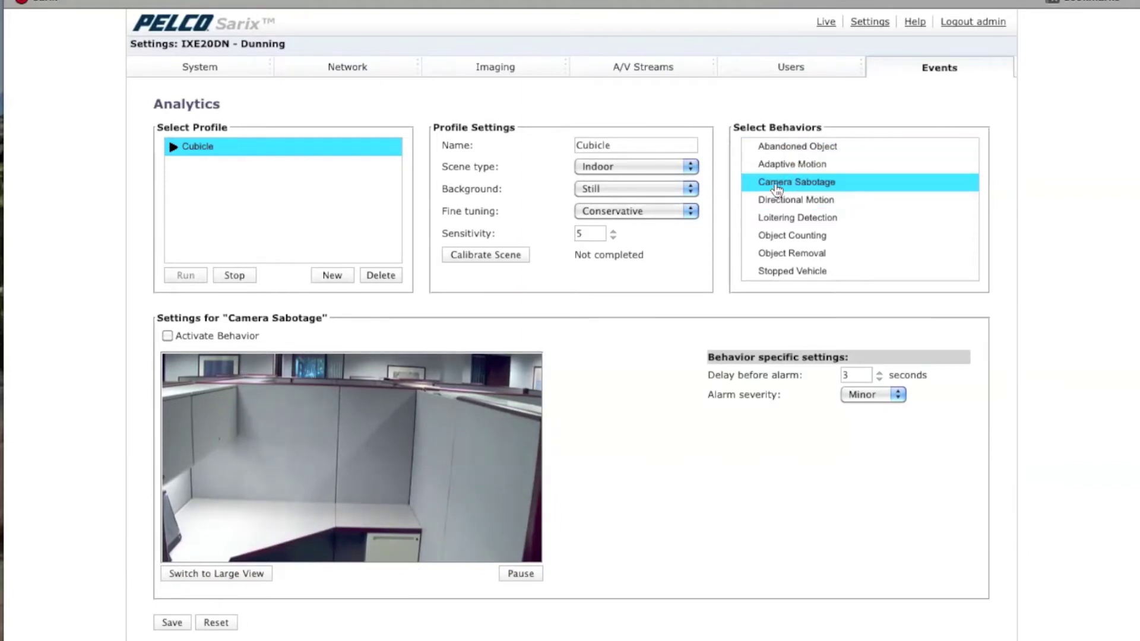
Step: Tick Activate Behavior for Camera Sabotage in the Cubicle profile
{"action": "left_click", "coordinate": [167, 336]}
Step: Set the Camera Sabotage alarm severity to Normal and save
{"action": "left_click", "coordinate": [859, 394]}
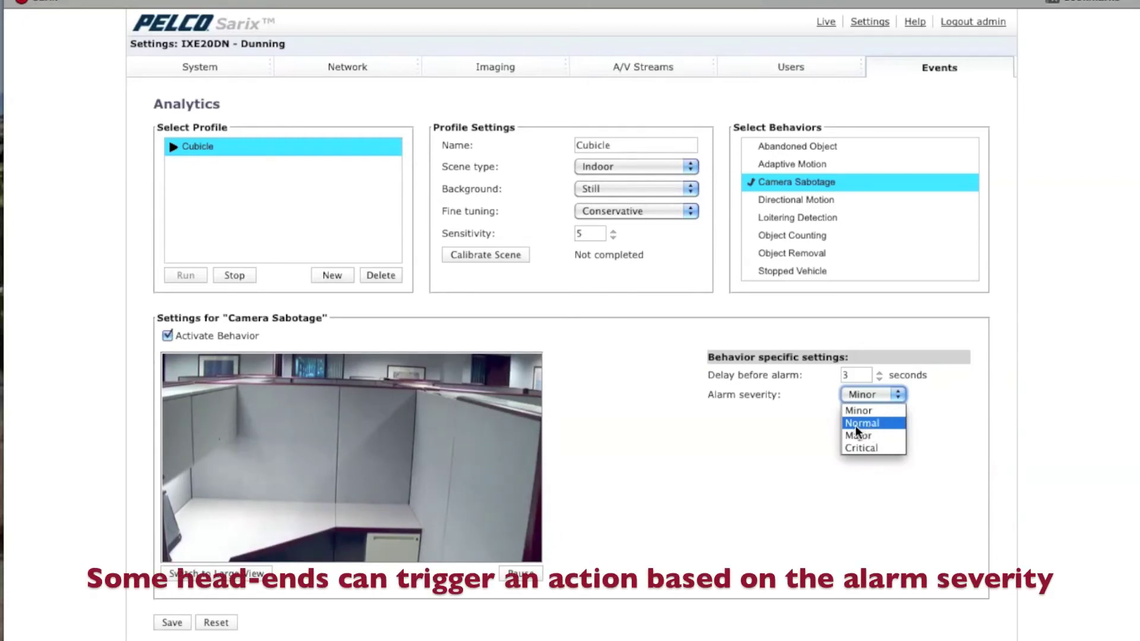
{"action": "left_click", "coordinate": [855, 425]}
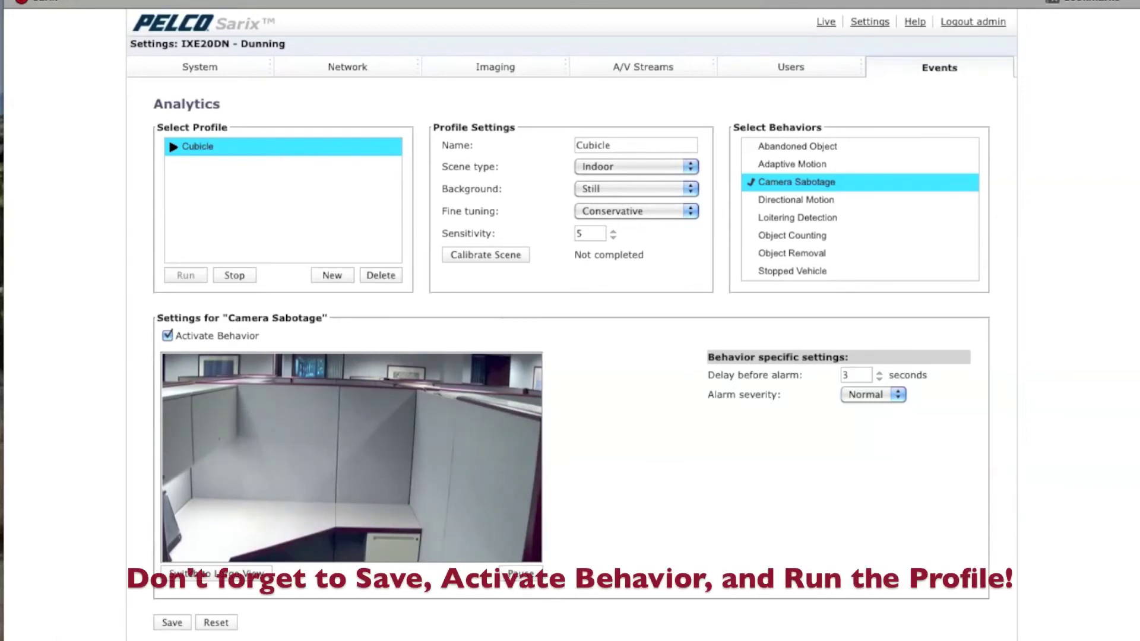
{"action": "left_click", "coordinate": [171, 627]}
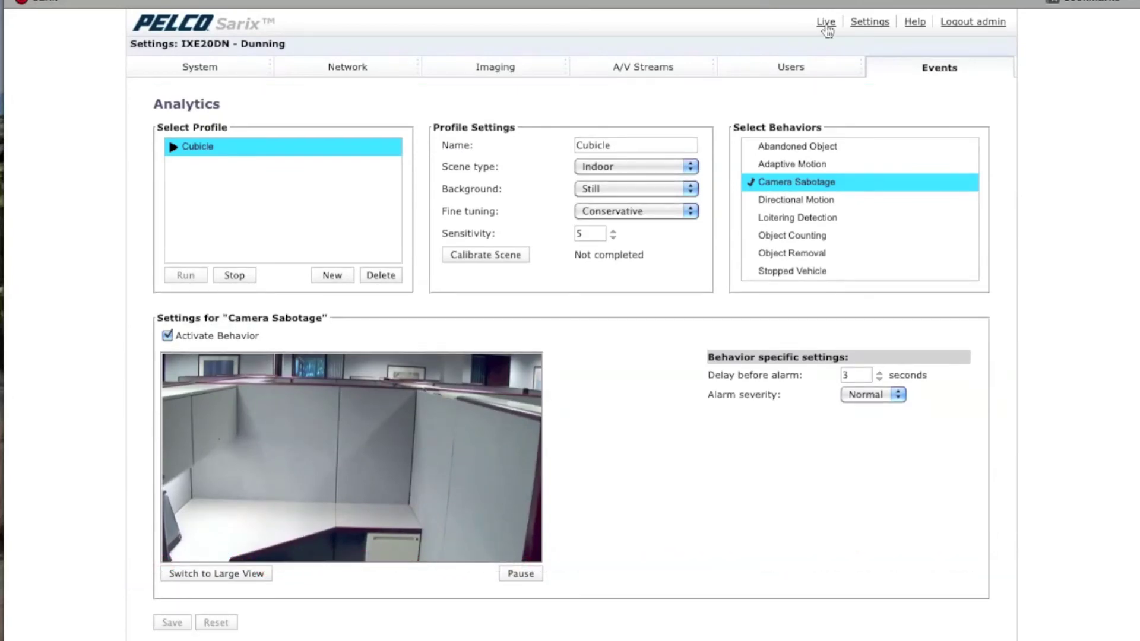
Step: Switch the Live view's displayed stream to the Event Stream
{"action": "left_click", "coordinate": [825, 25]}
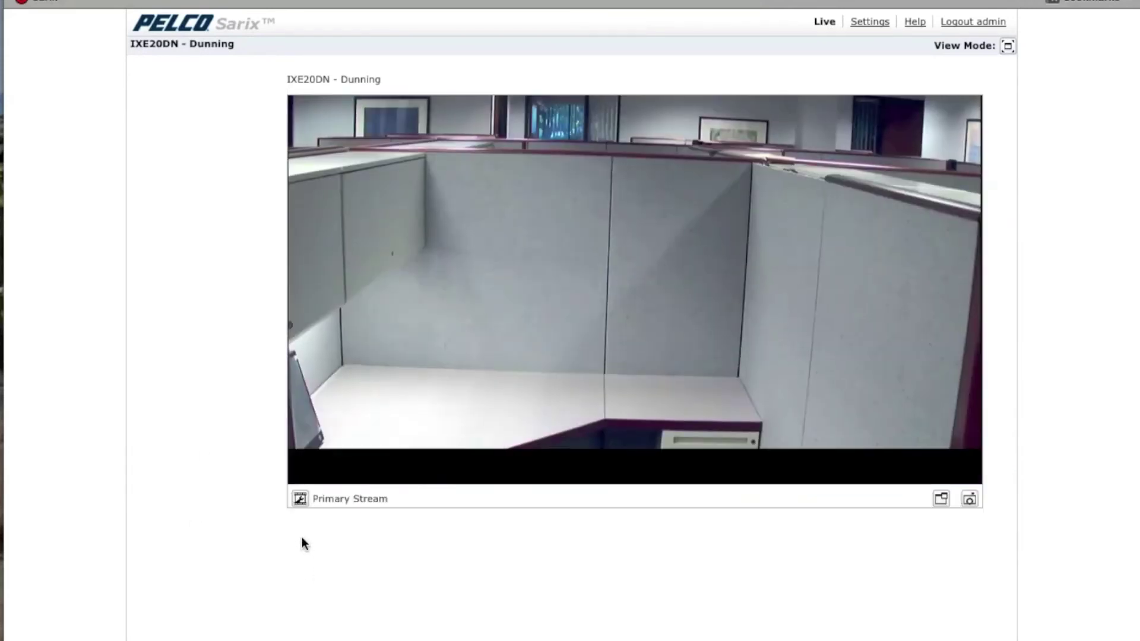
{"action": "left_click", "coordinate": [300, 500]}
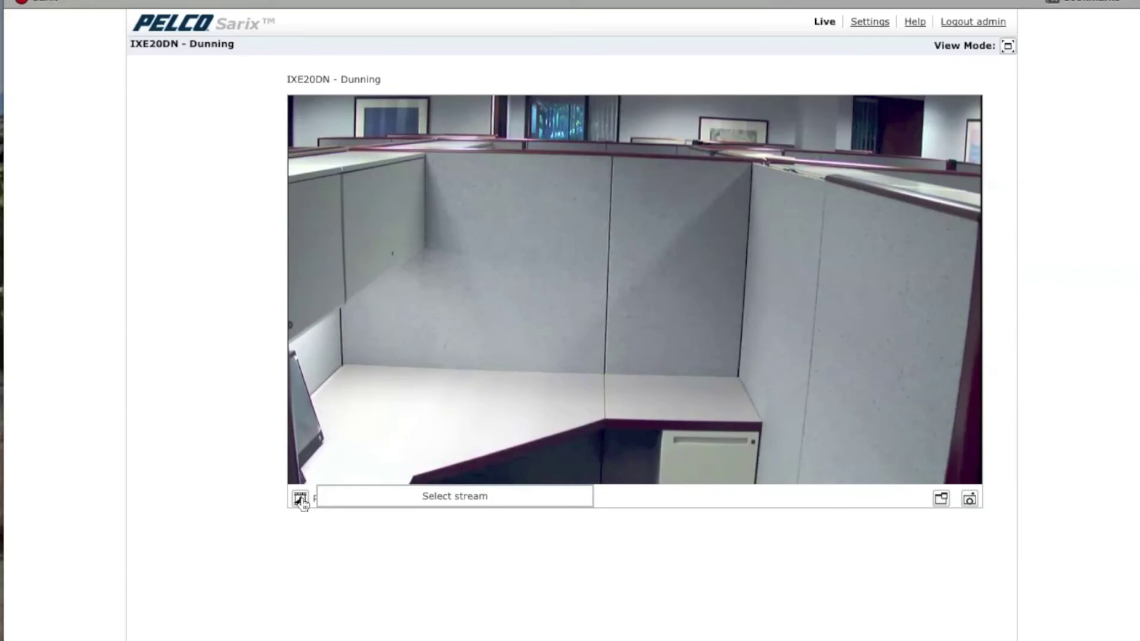
{"action": "left_click", "coordinate": [301, 500]}
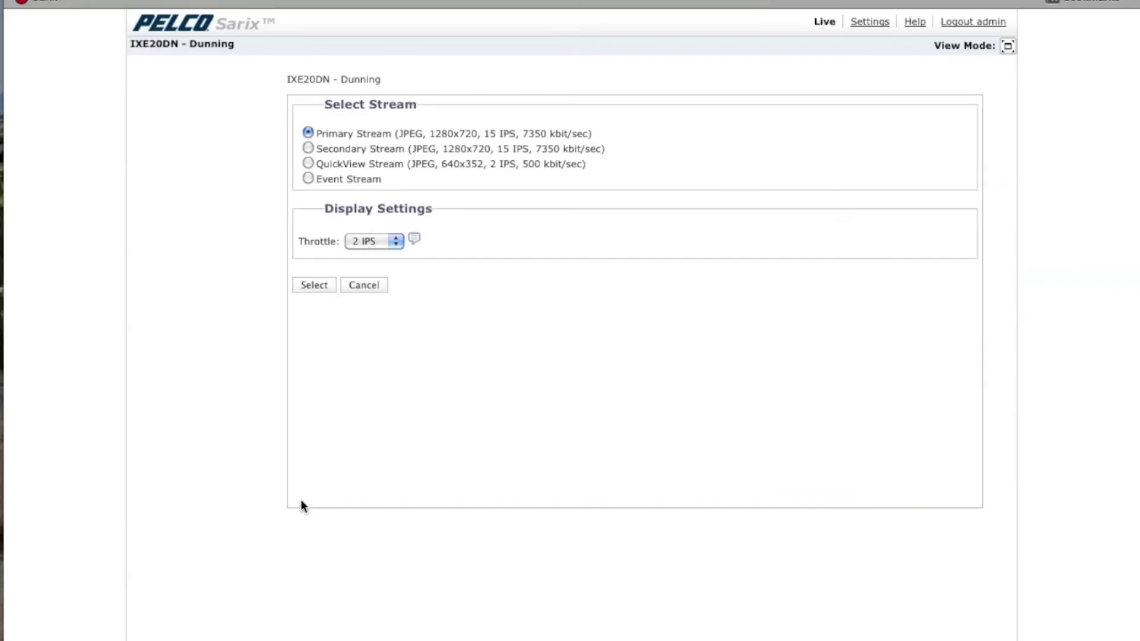
{"action": "left_click", "coordinate": [308, 178]}
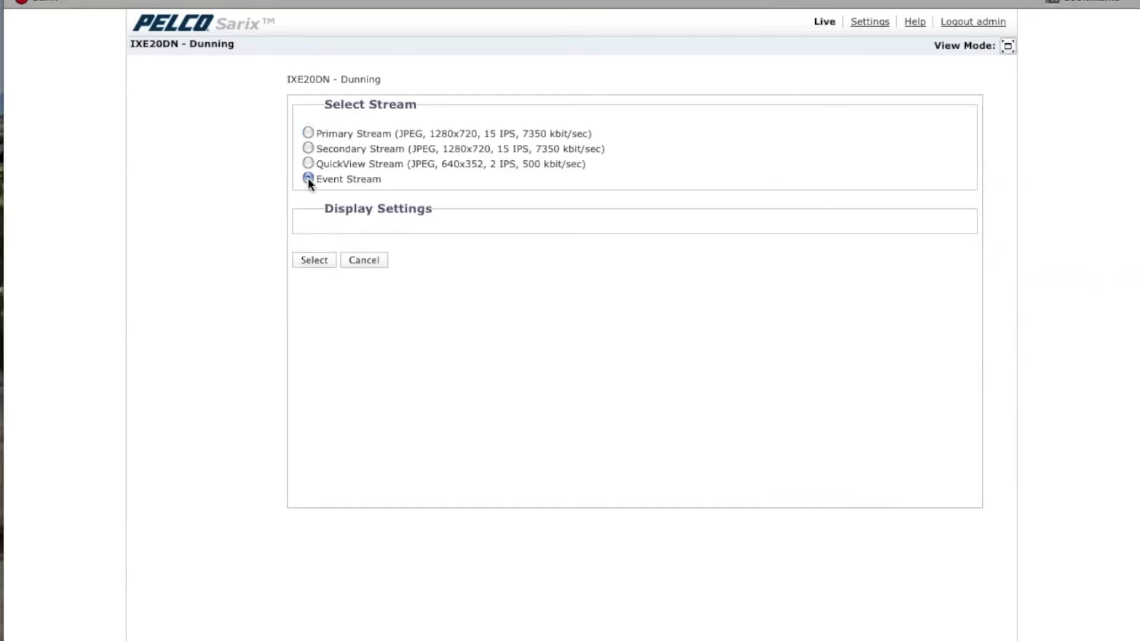
{"action": "left_click", "coordinate": [313, 262]}
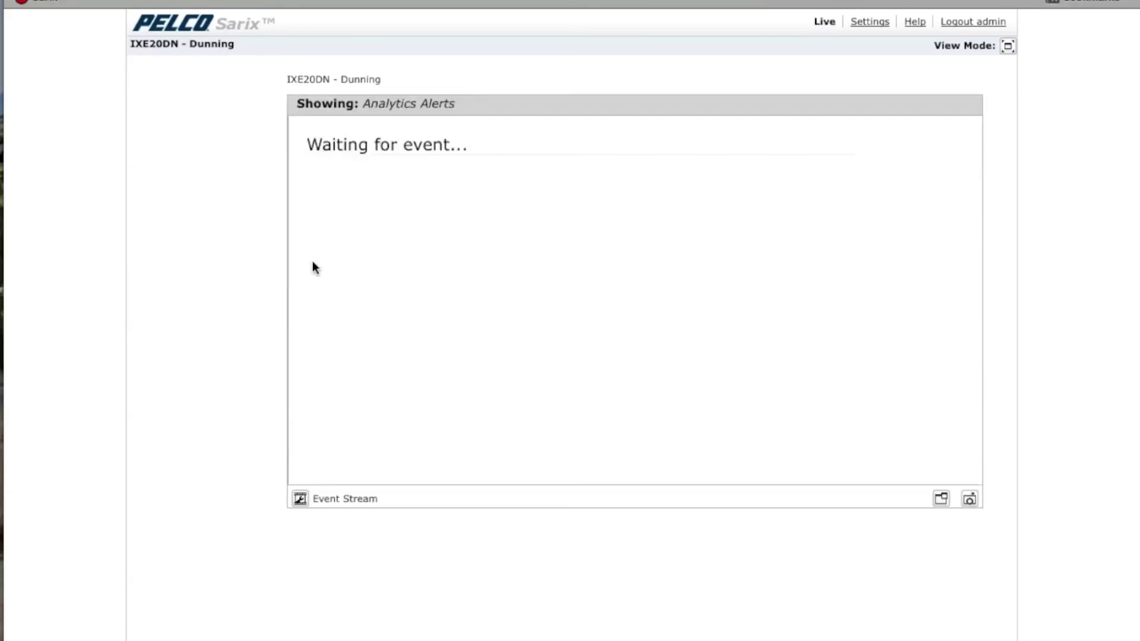